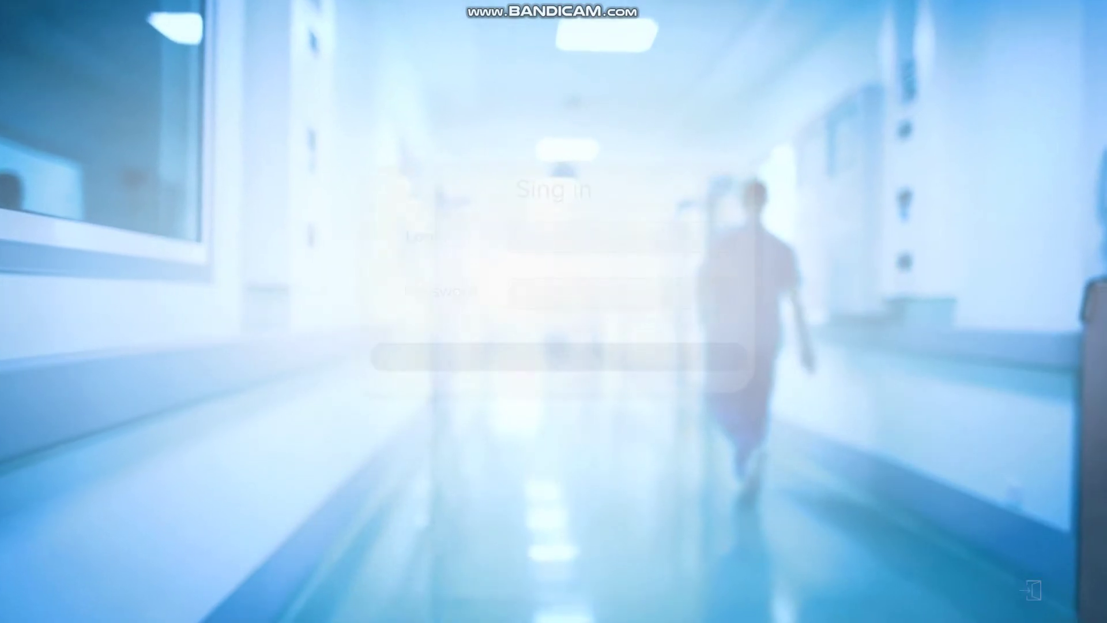
# - Sign in to LeonardoVR with the administrator login name and password
pyautogui.write('admin')
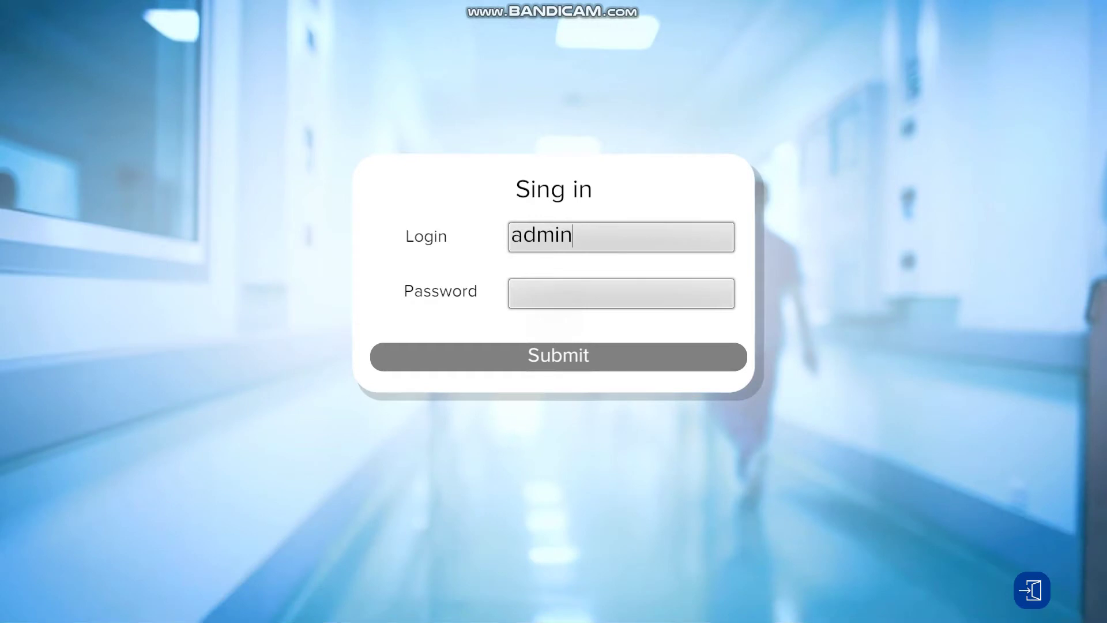
pyautogui.press('Tab')
pyautogui.write('adm')
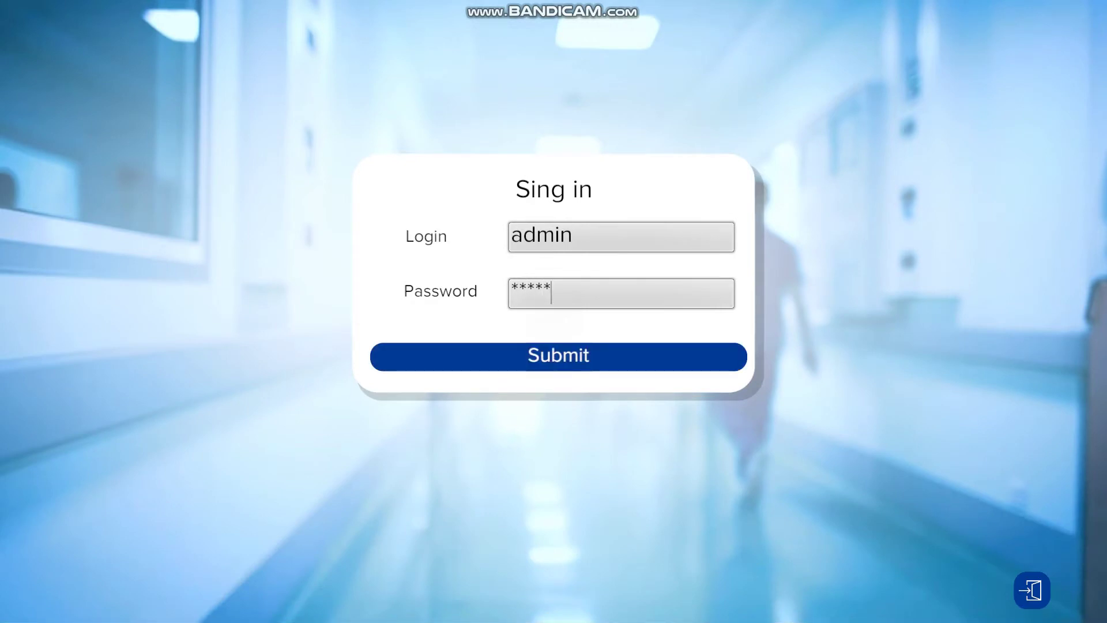
pyautogui.write('in')
pyautogui.press('Return')
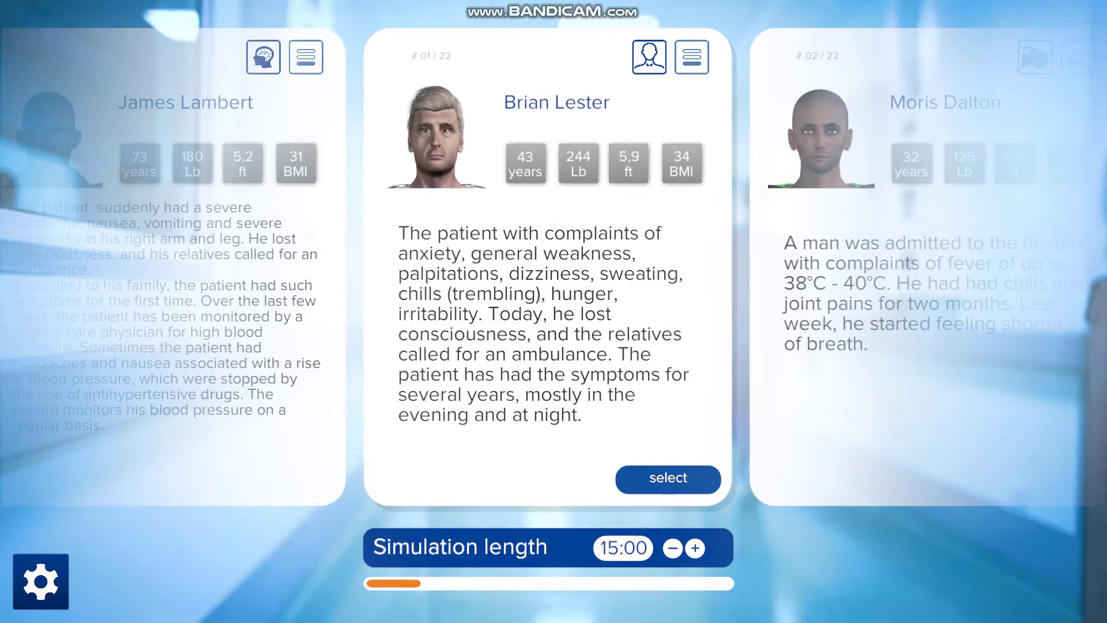
# - Select the centre patient card to launch the 43-year-old patient's simulation
pyautogui.click(669, 479)
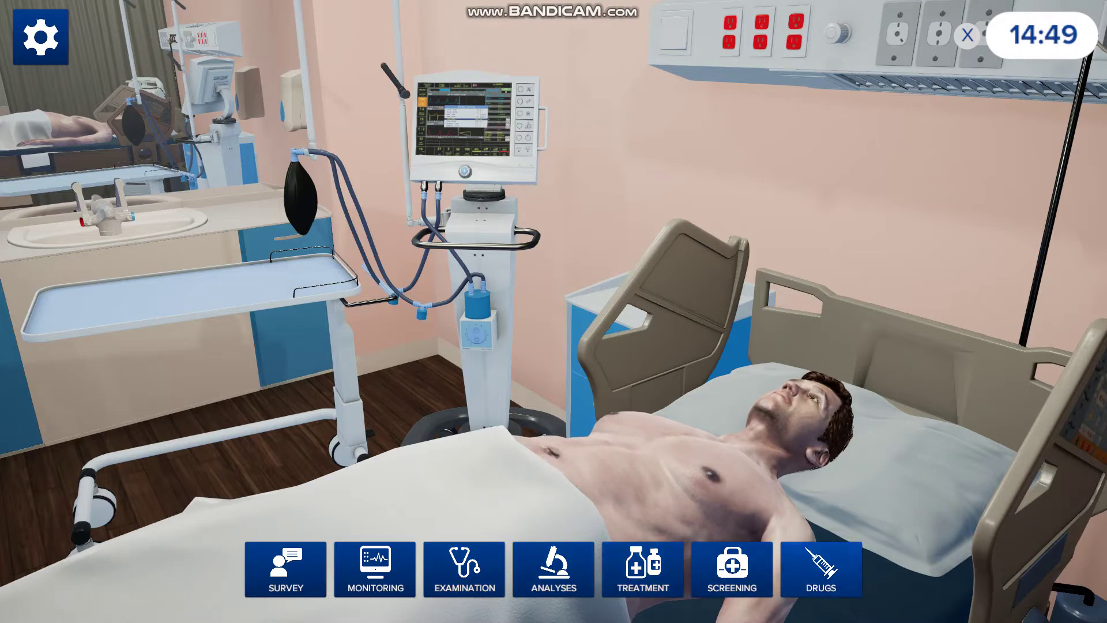
# - Ask the Health status question 'How are you feeling?', then bring up the Monitoring options
pyautogui.click(285, 568)
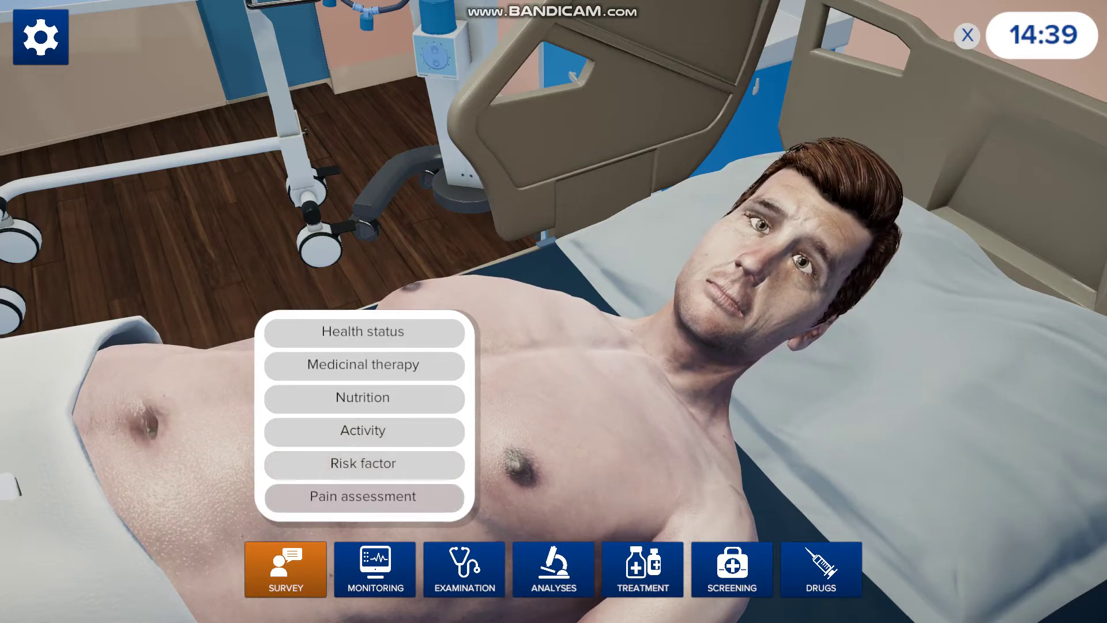
pyautogui.click(362, 332)
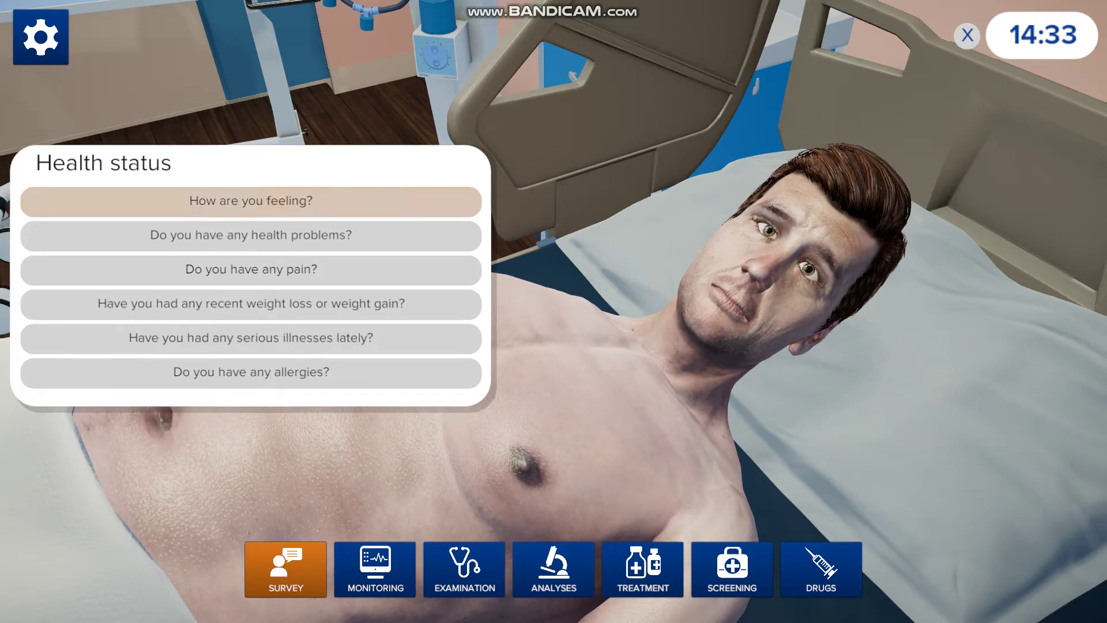
pyautogui.click(250, 201)
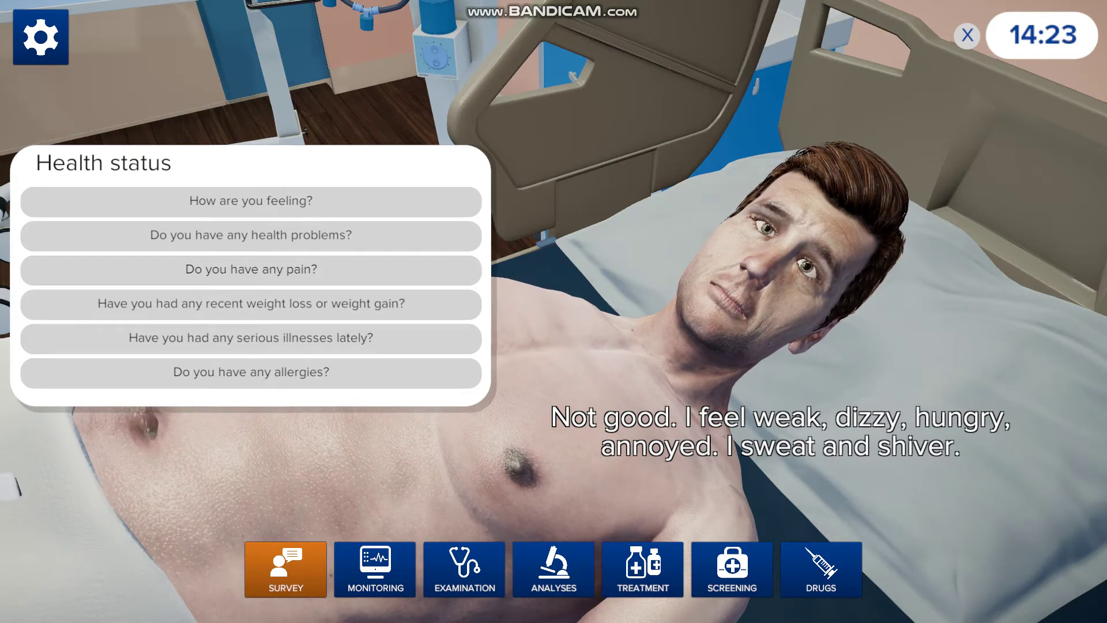
pyautogui.click(285, 569)
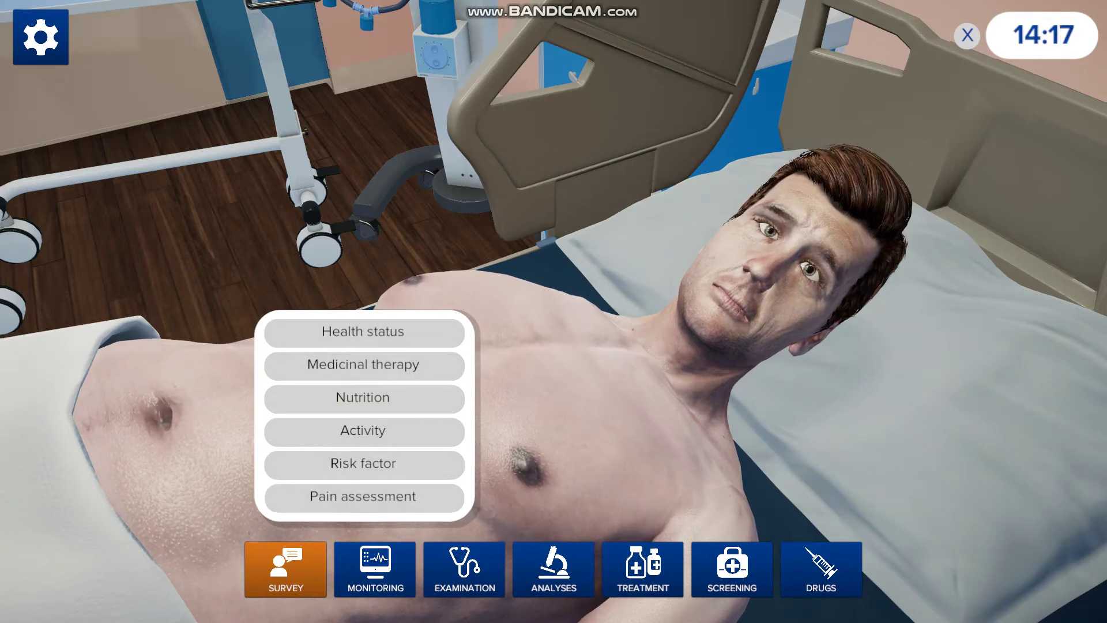
pyautogui.click(375, 569)
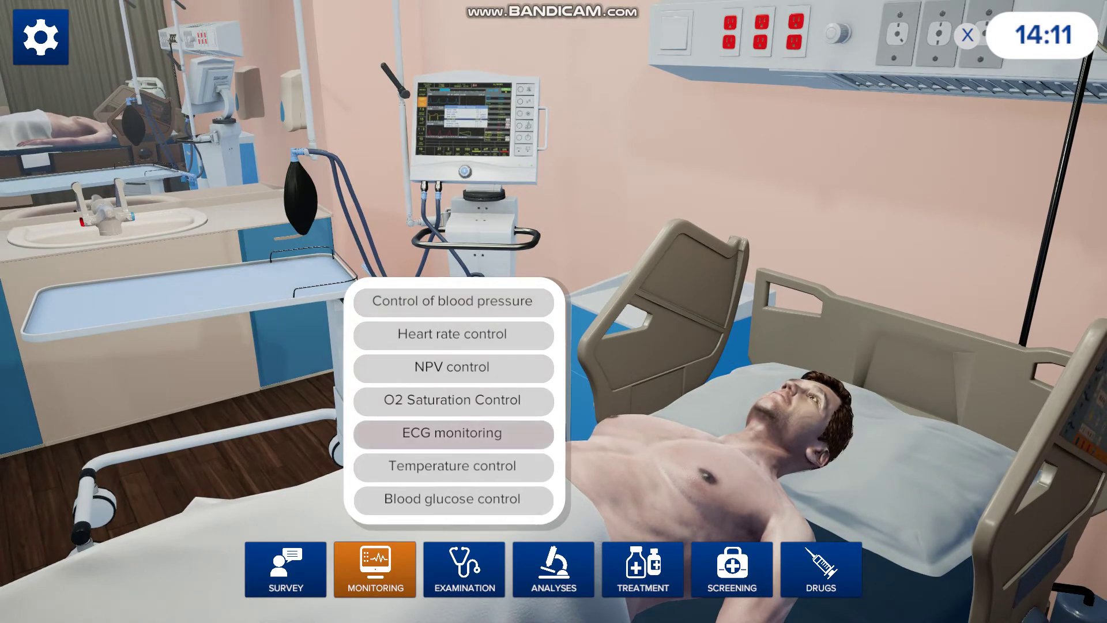
# - Start ECG monitoring and blood pressure control (BP 145/85), then show the Examination options
pyautogui.click(453, 433)
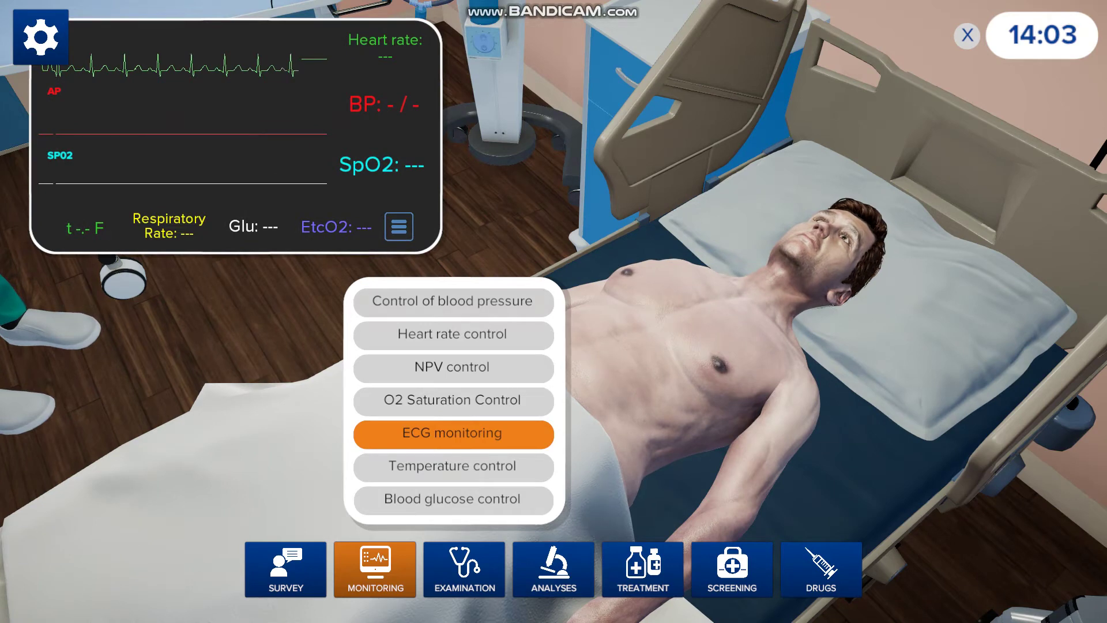
pyautogui.click(453, 301)
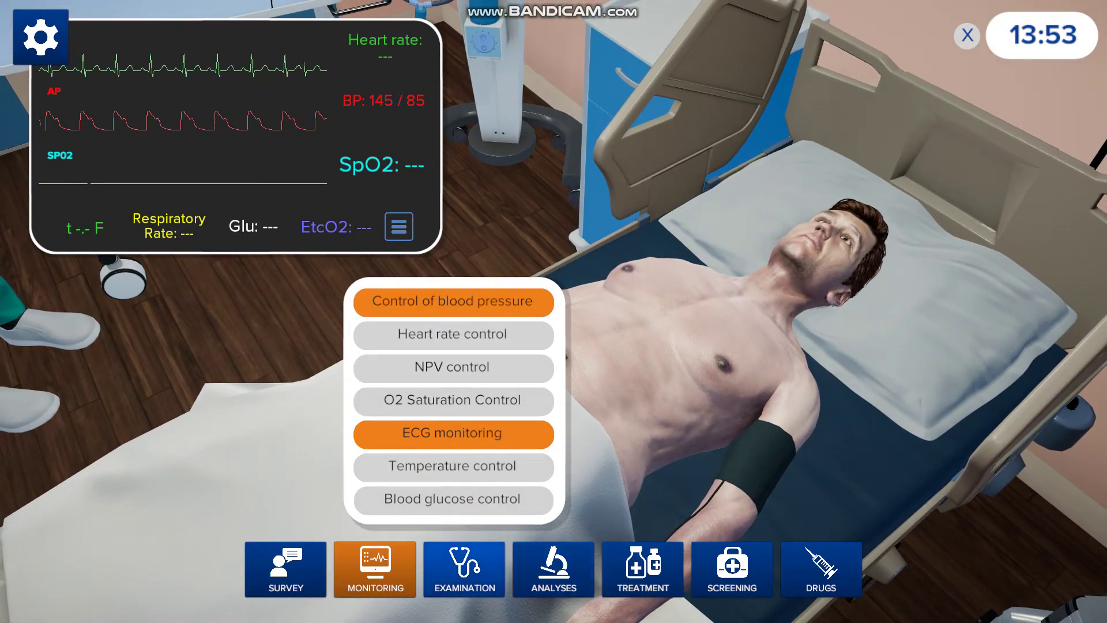
pyautogui.click(464, 569)
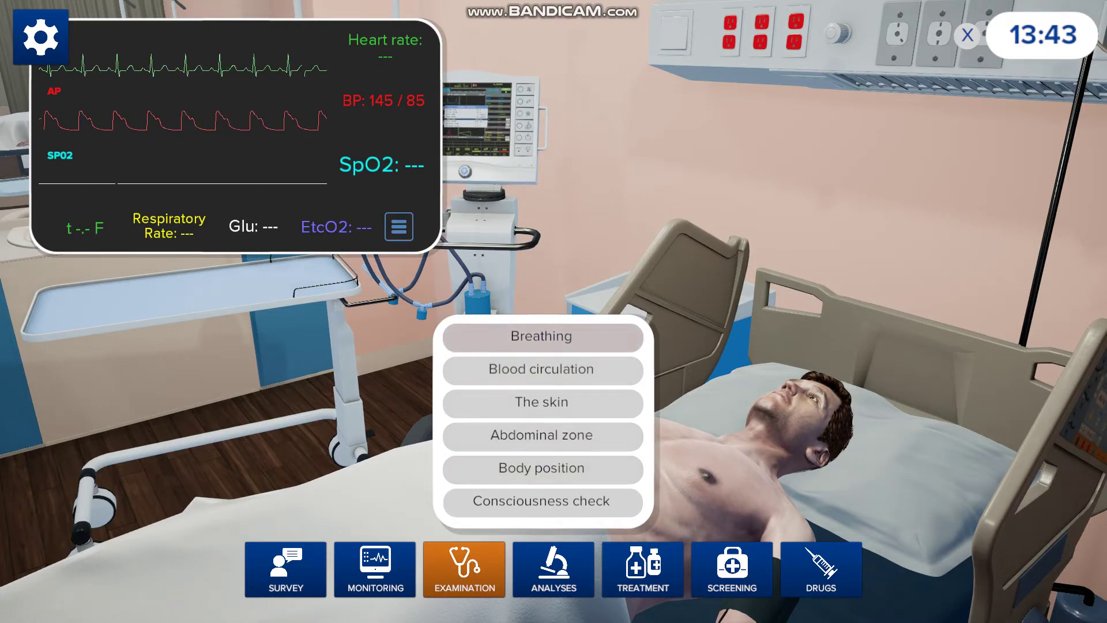
# - Examine the patient's Breathing and Body position, then show the Analyses choices
pyautogui.click(541, 336)
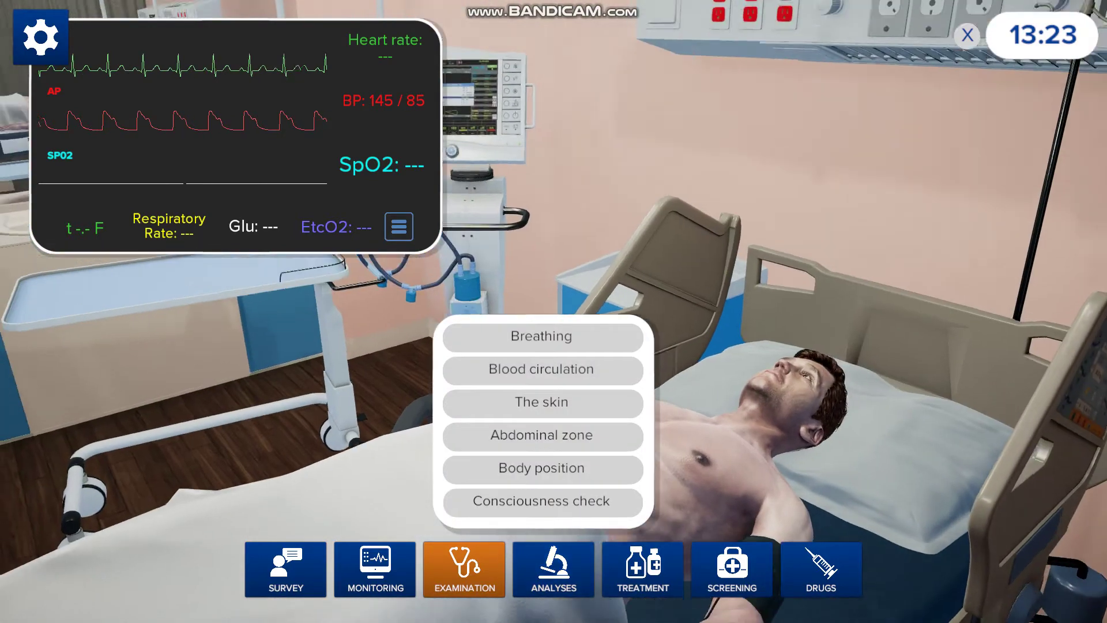
pyautogui.click(542, 468)
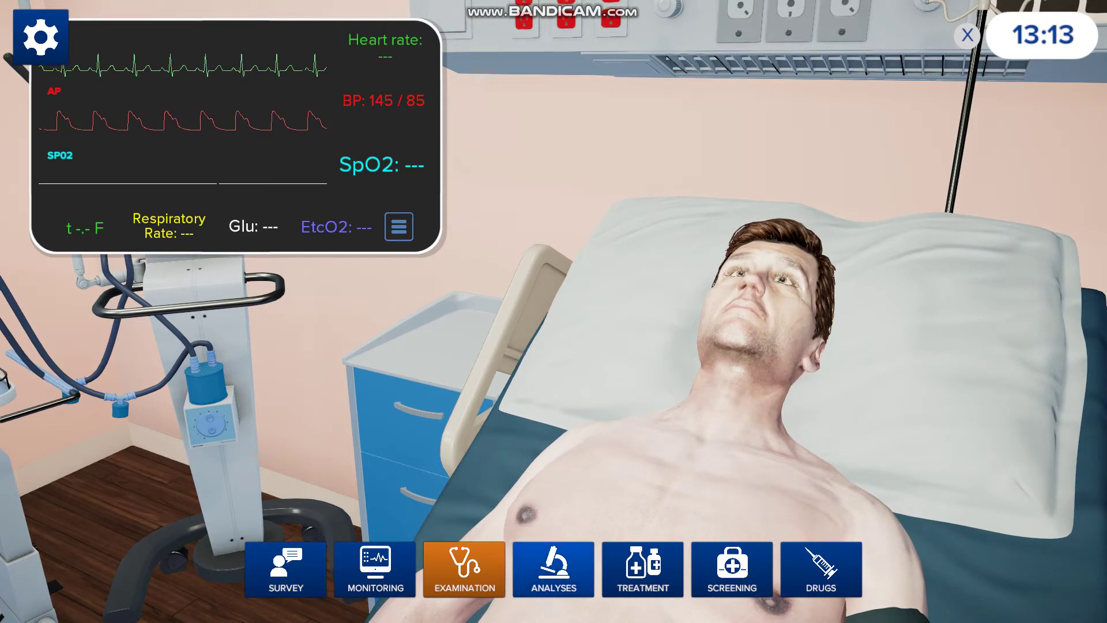
pyautogui.click(553, 569)
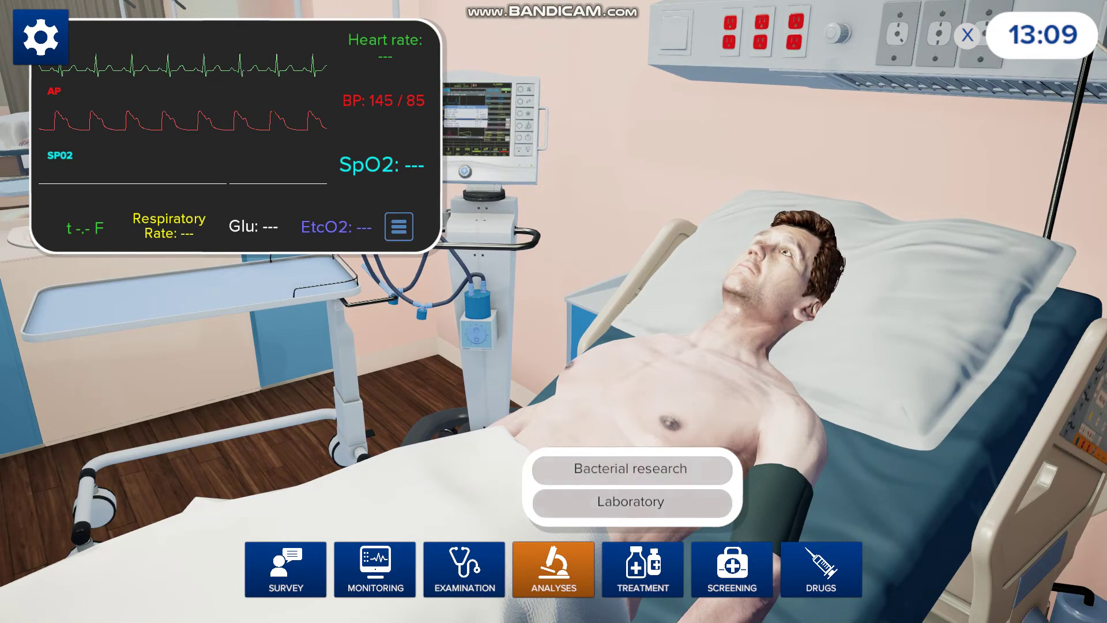
# - Order a Laboratory Blood chemistry test, then show the Treatment options
pyautogui.click(631, 502)
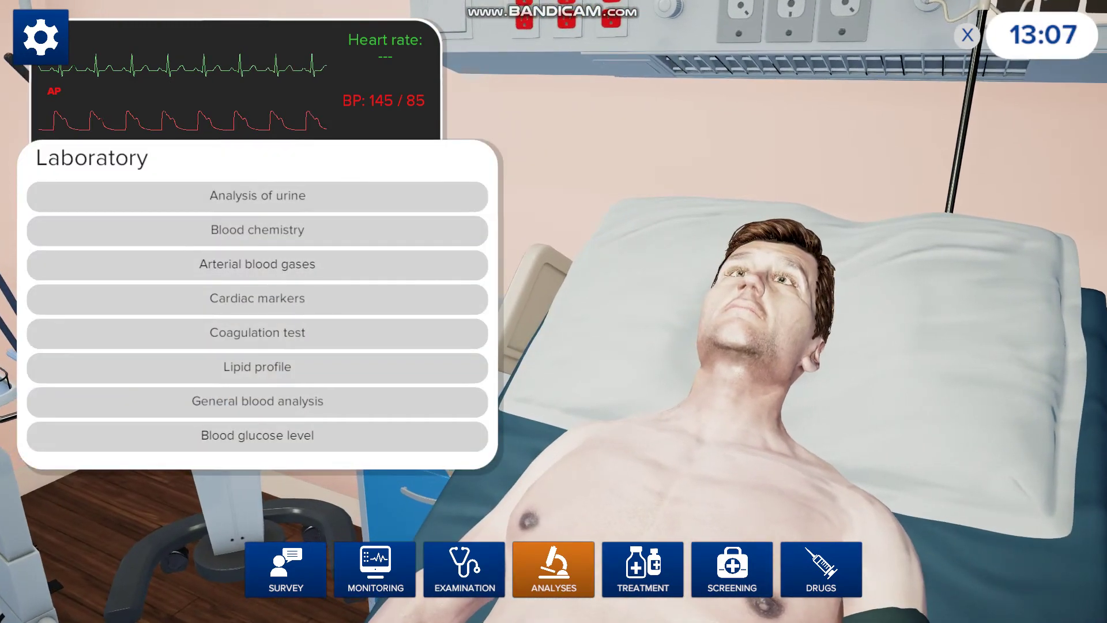
pyautogui.click(257, 229)
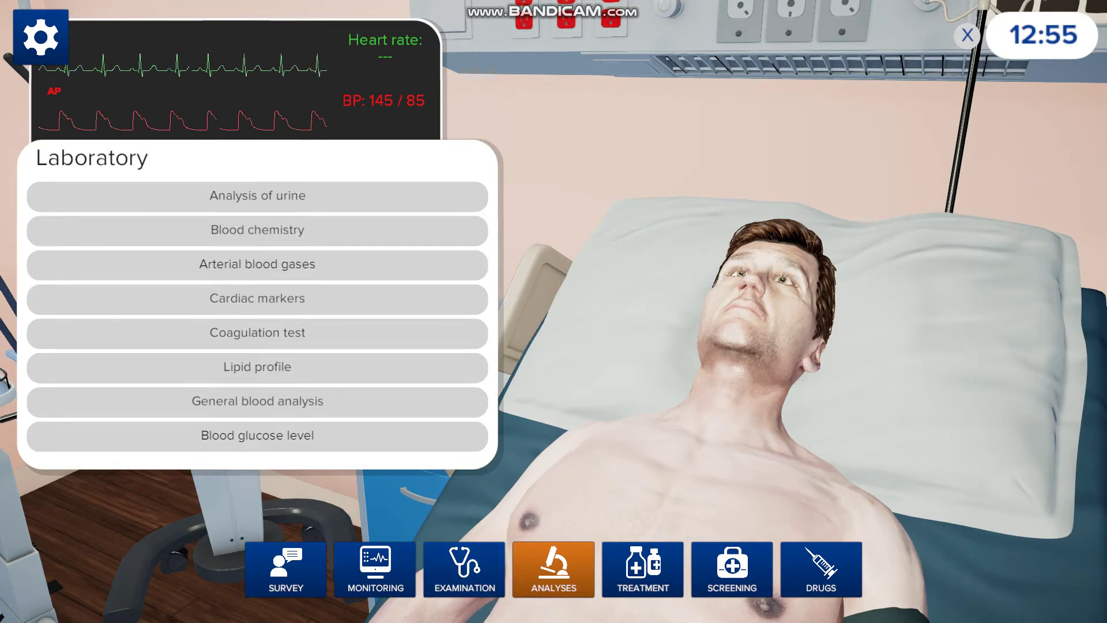
pyautogui.click(643, 569)
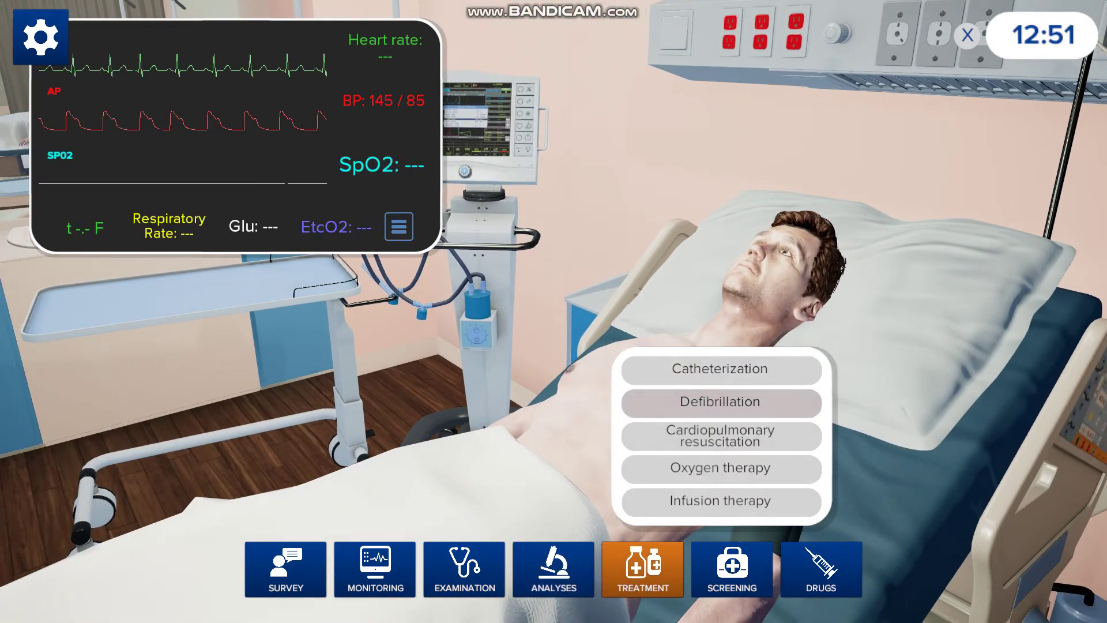
# - Start Oxygen therapy via nasal cannula, then show the Screening options
pyautogui.click(720, 467)
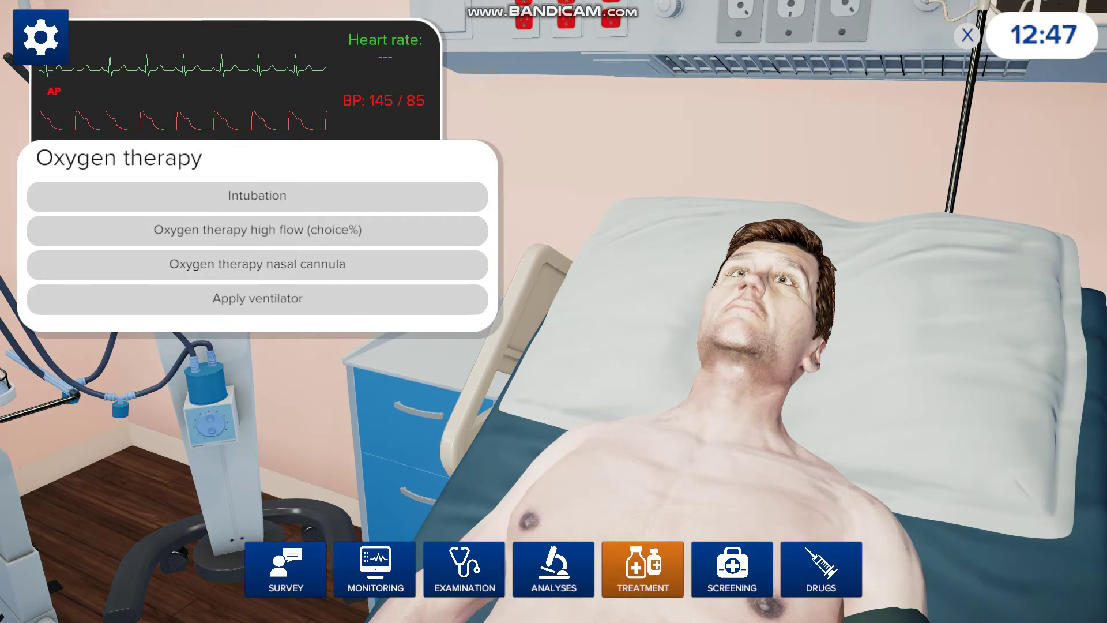
pyautogui.click(257, 264)
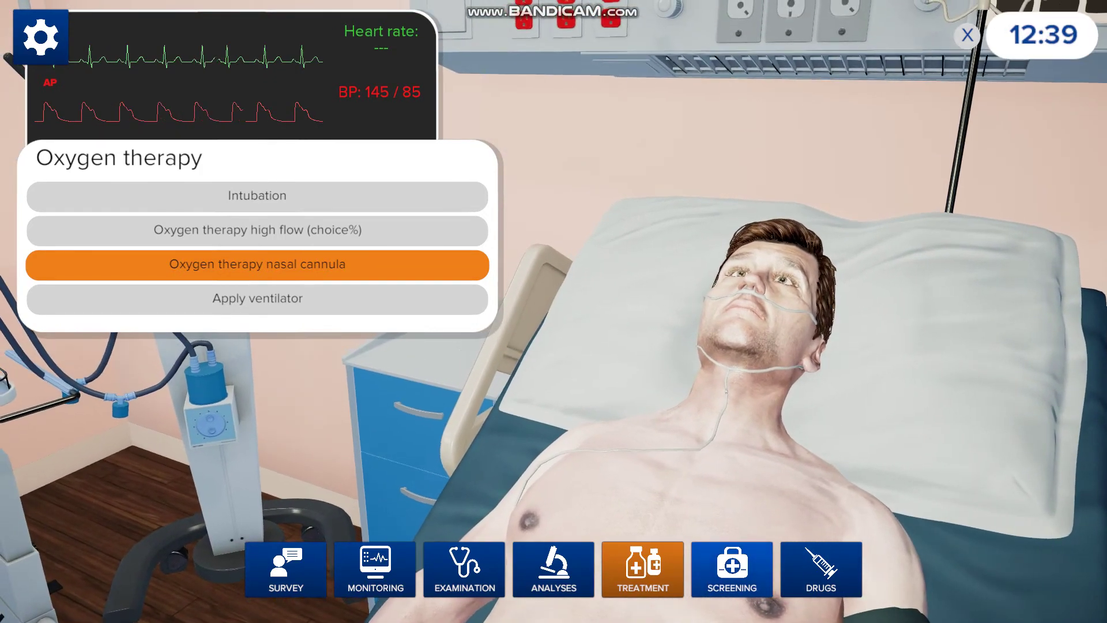
pyautogui.click(732, 568)
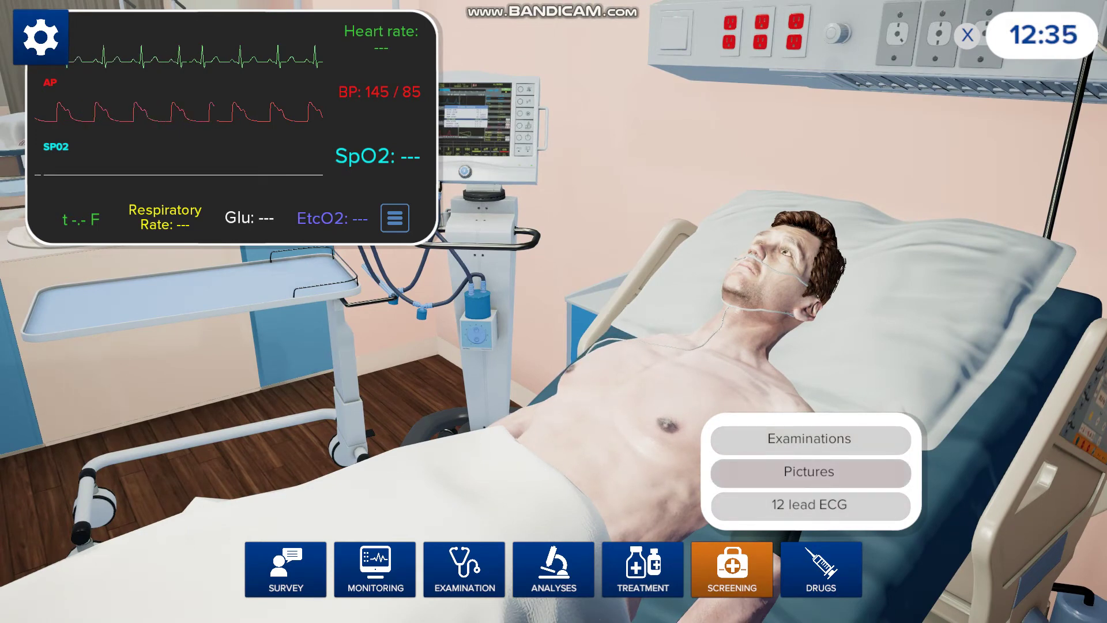
# - Order an Abdominal CT from Pictures and view the scan, then show the Drugs categories
pyautogui.click(808, 471)
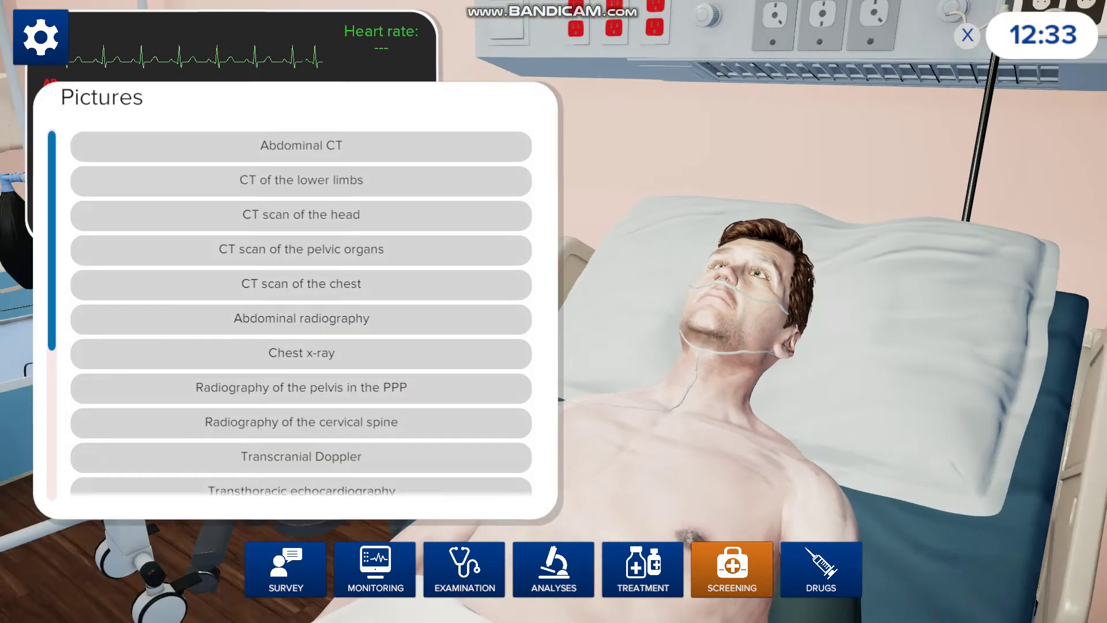
pyautogui.click(300, 146)
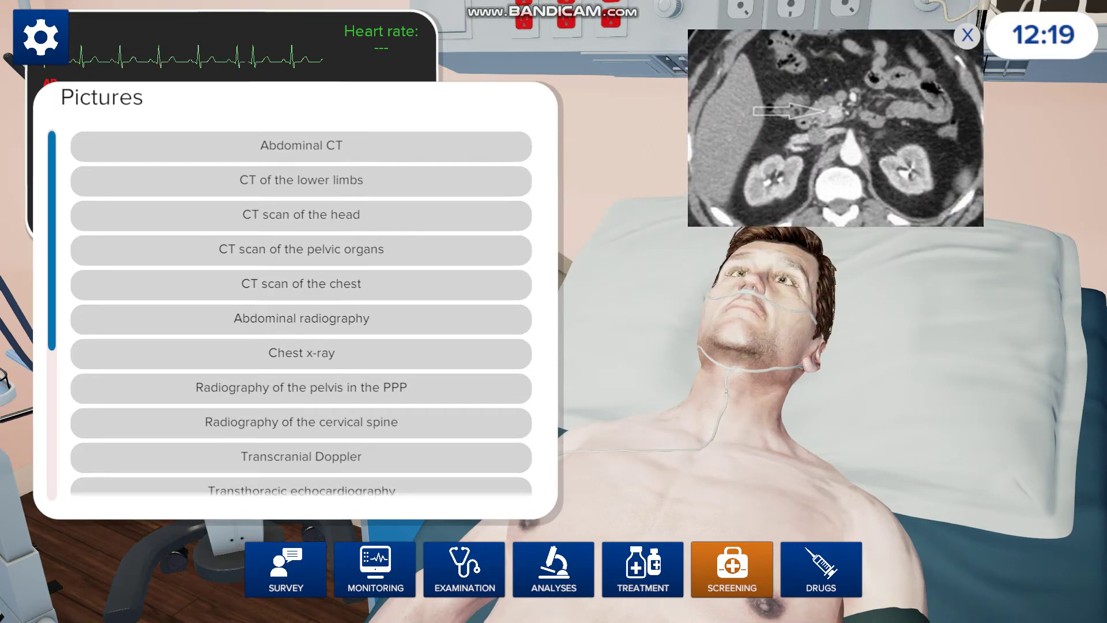
pyautogui.click(821, 567)
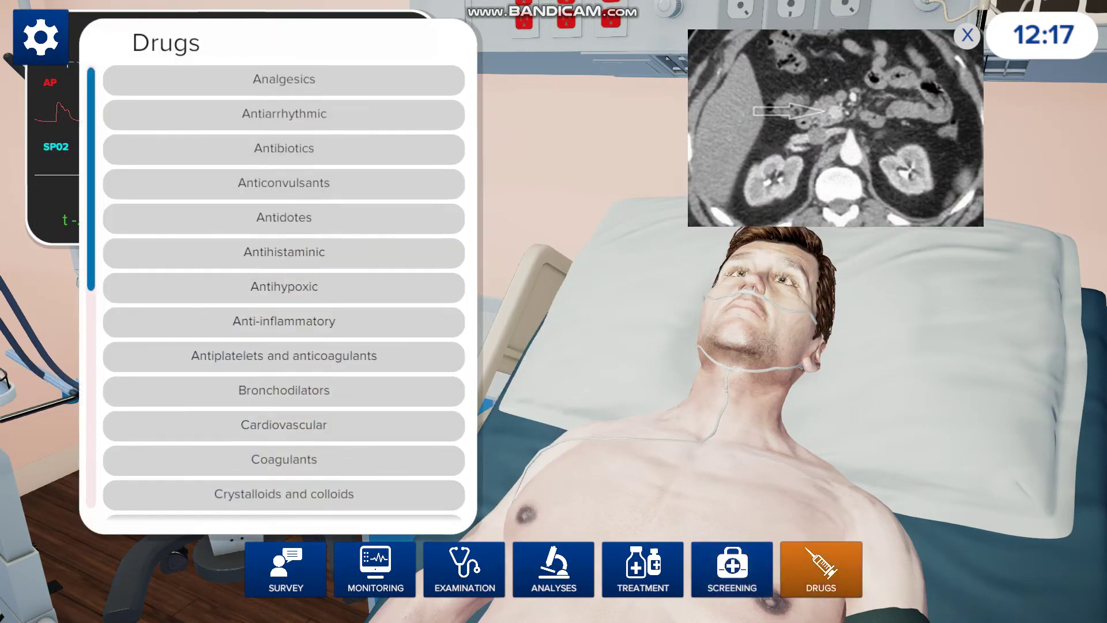
# - Pick Cefotaxime from the Antibiotics drug list
pyautogui.scroll(-5, 284, 288)
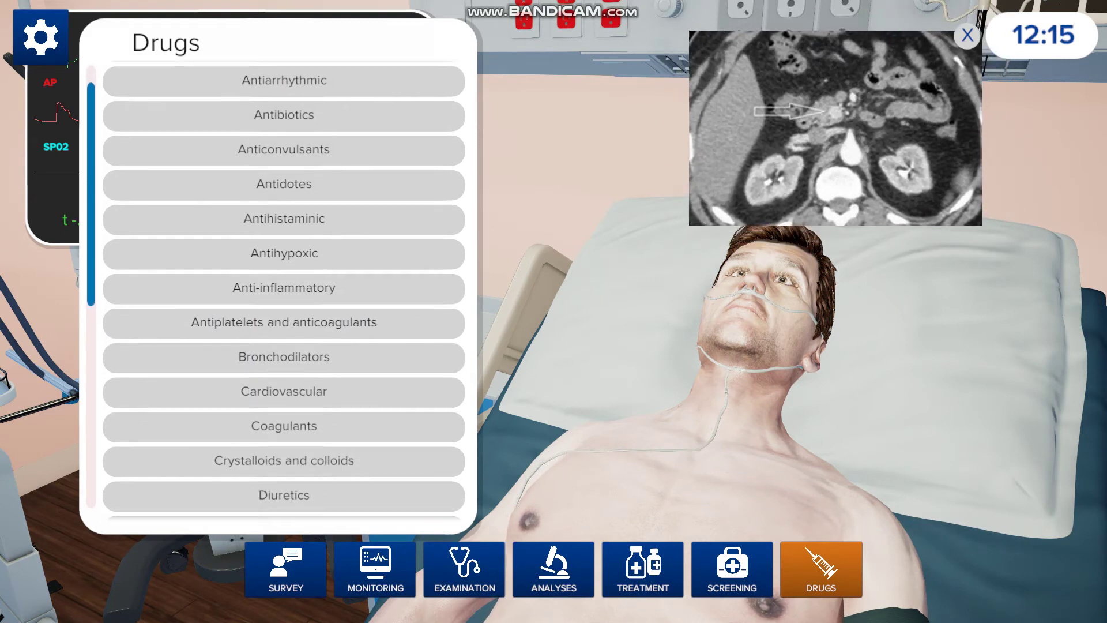
pyautogui.scroll(3, 284, 288)
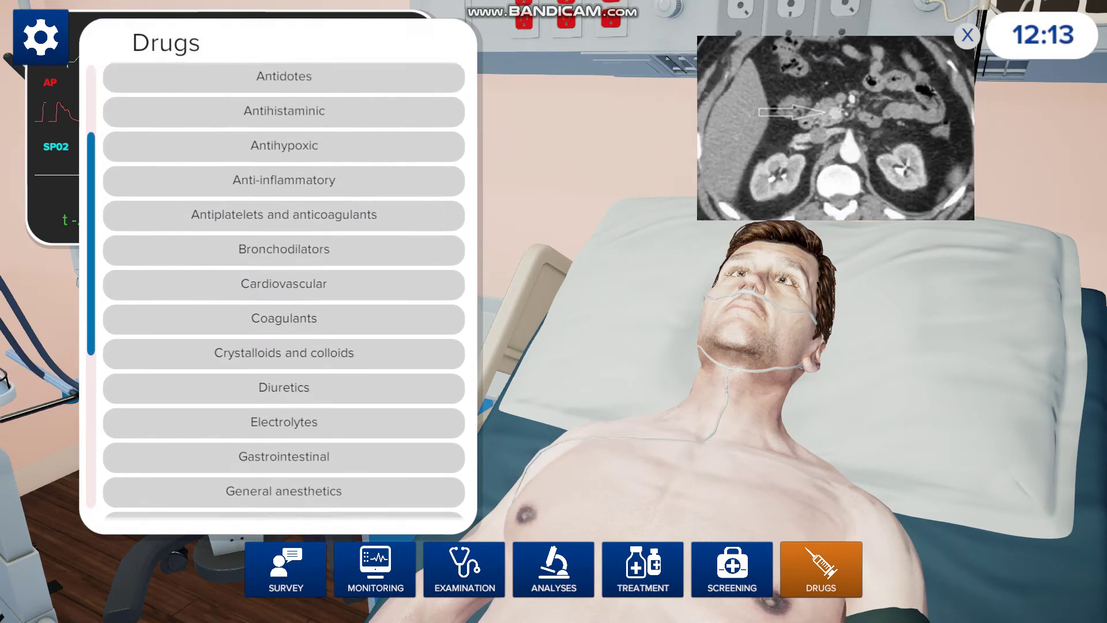
pyautogui.scroll(1, 283, 288)
pyautogui.click(284, 114)
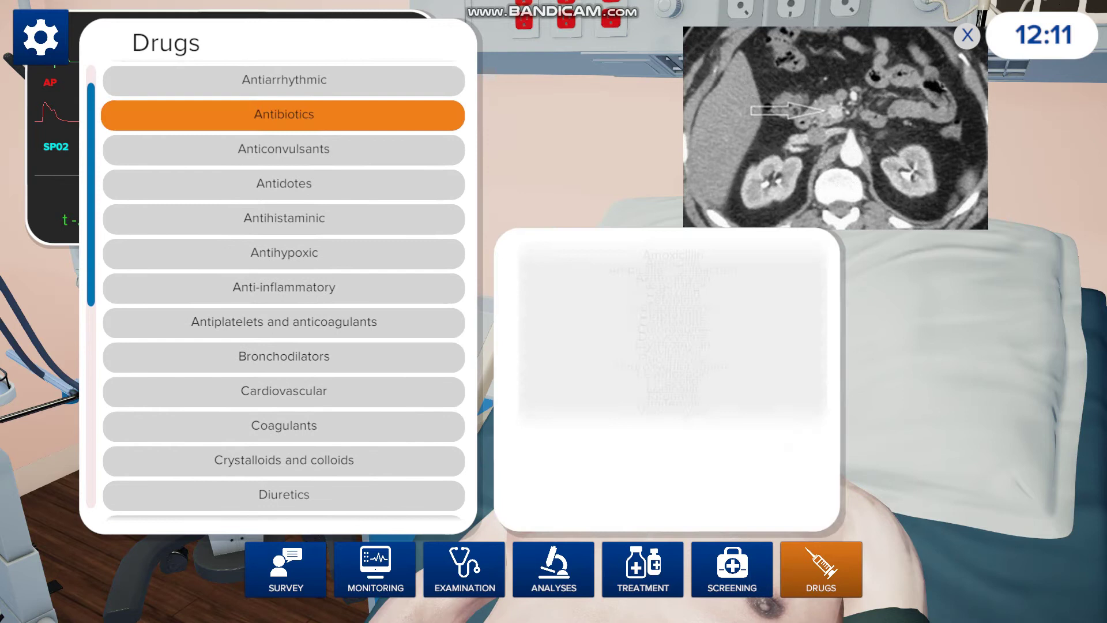
pyautogui.scroll(-5, 673, 380)
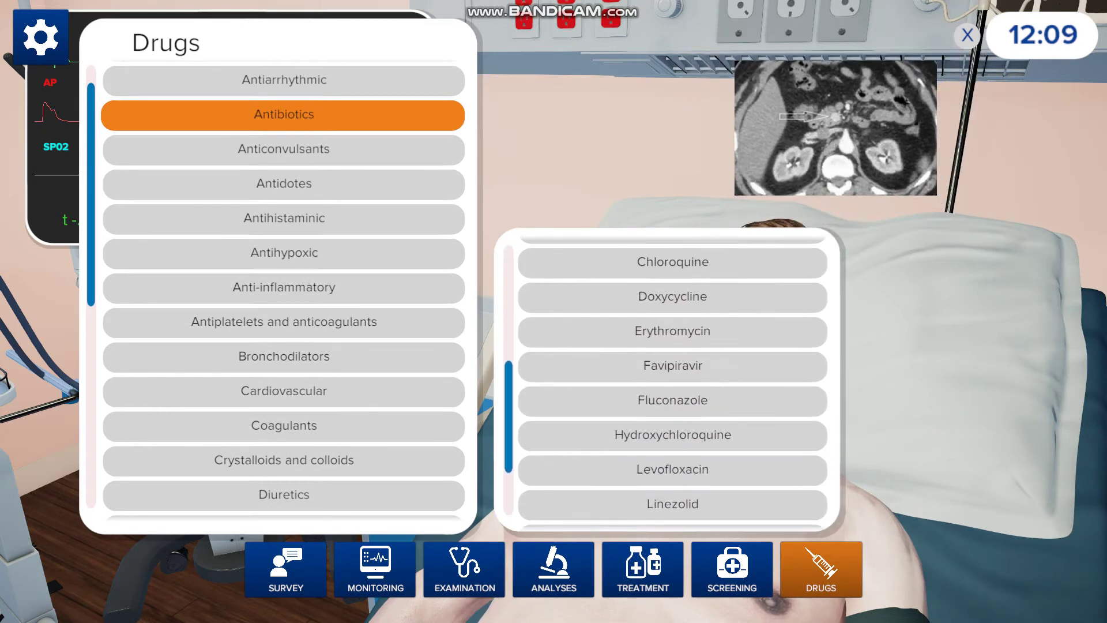
pyautogui.scroll(2, 673, 381)
pyautogui.click(673, 311)
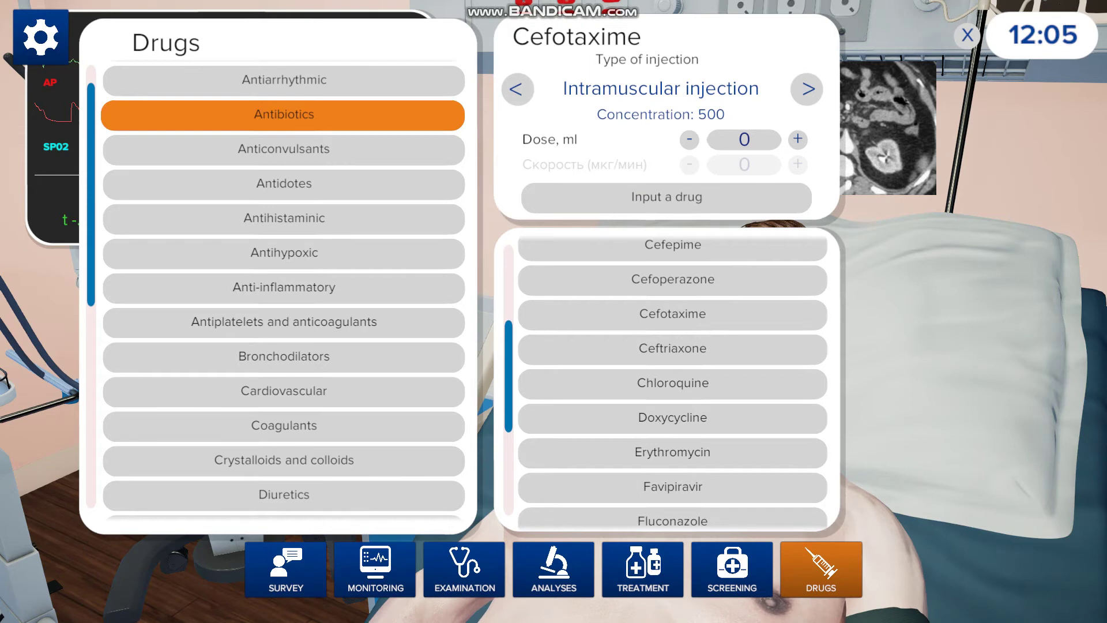
# - Give Cefotaxime as an intravenous injection with the dose raised twice; the simulator cancels it
pyautogui.click(807, 89)
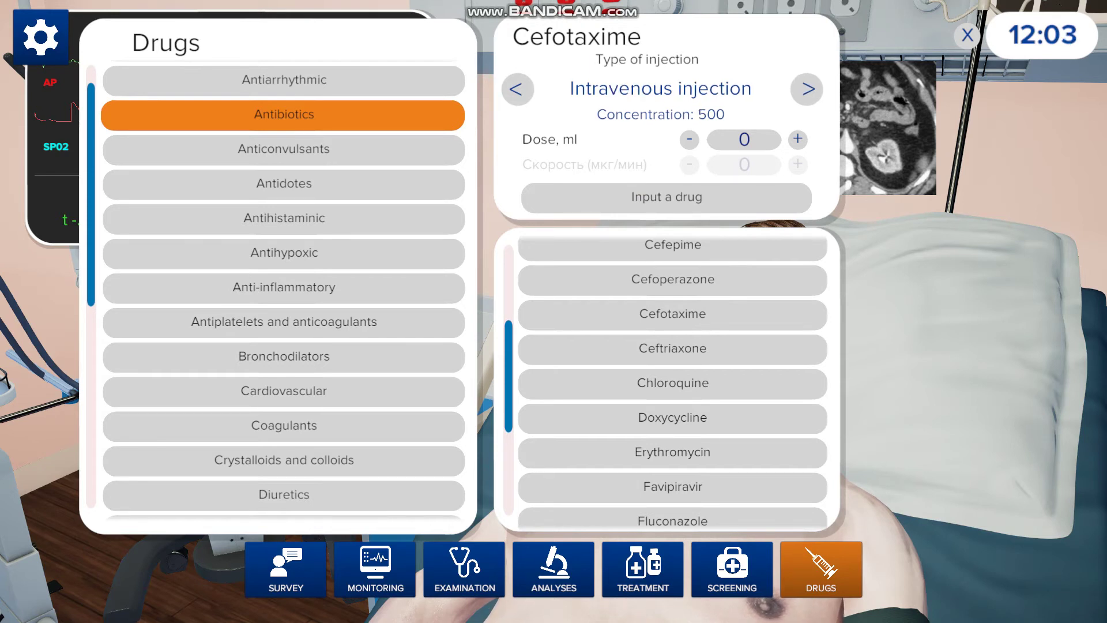
pyautogui.click(807, 89)
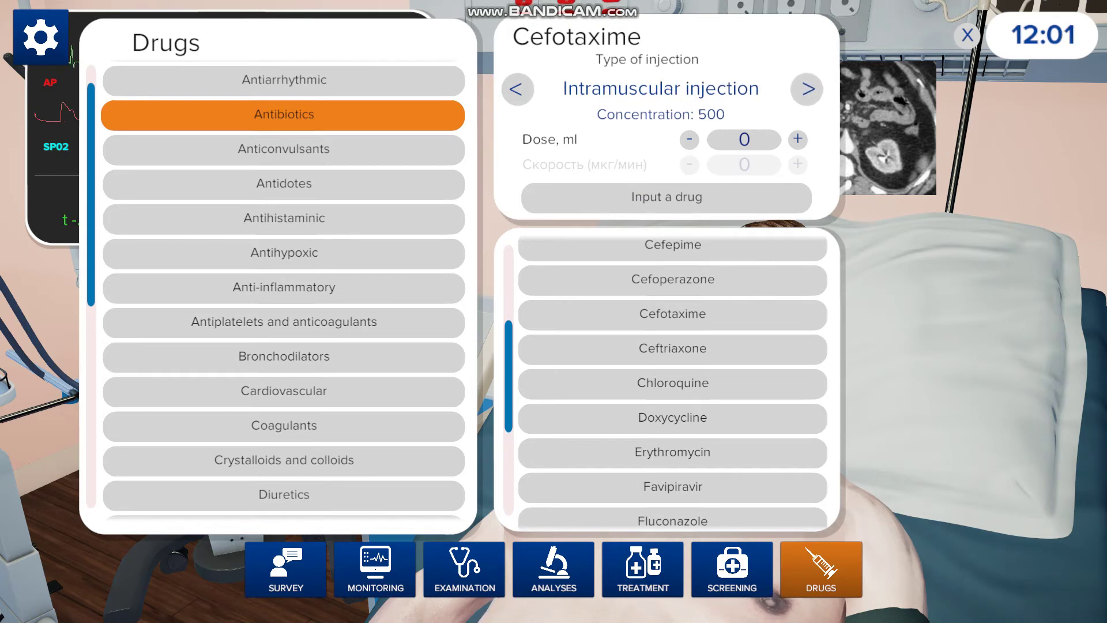
pyautogui.click(807, 89)
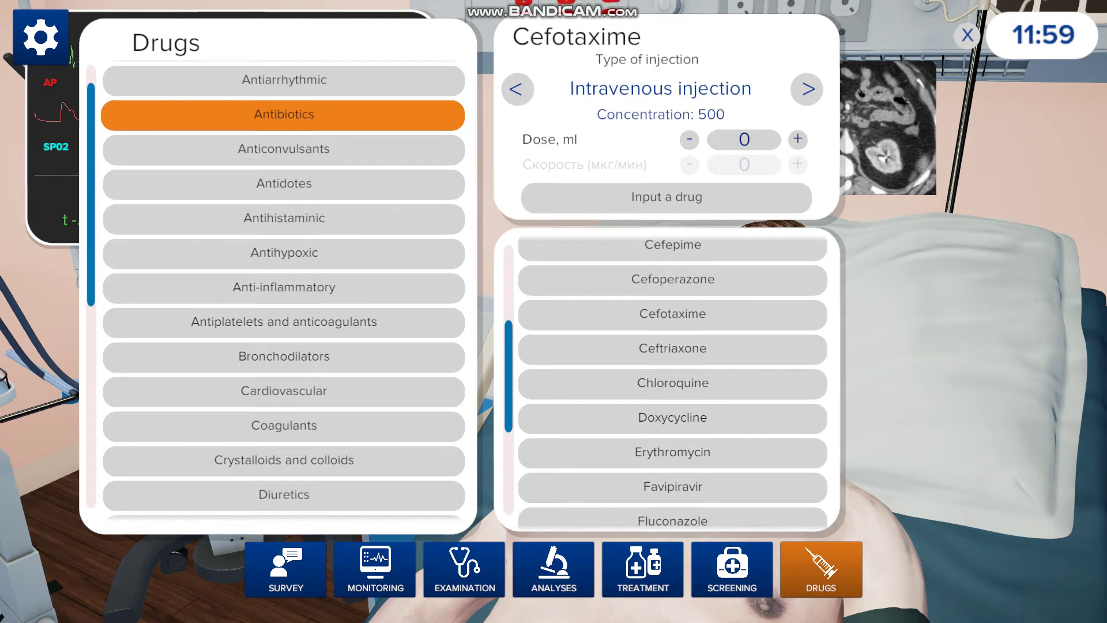
pyautogui.click(798, 139)
pyautogui.click(798, 139)
pyautogui.click(666, 197)
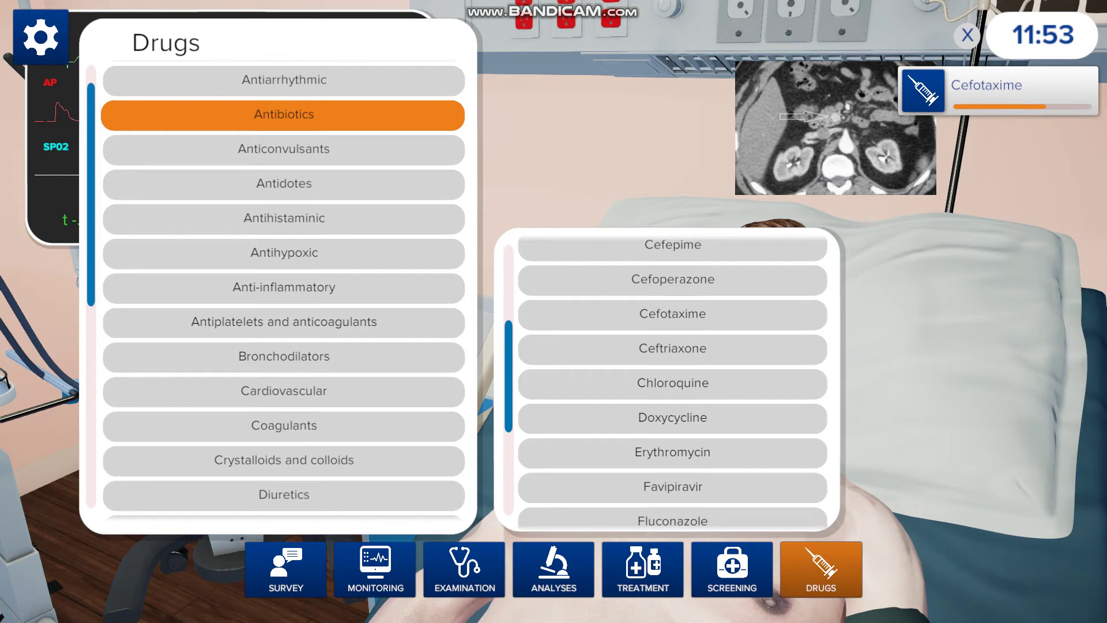
pyautogui.click(787, 585)
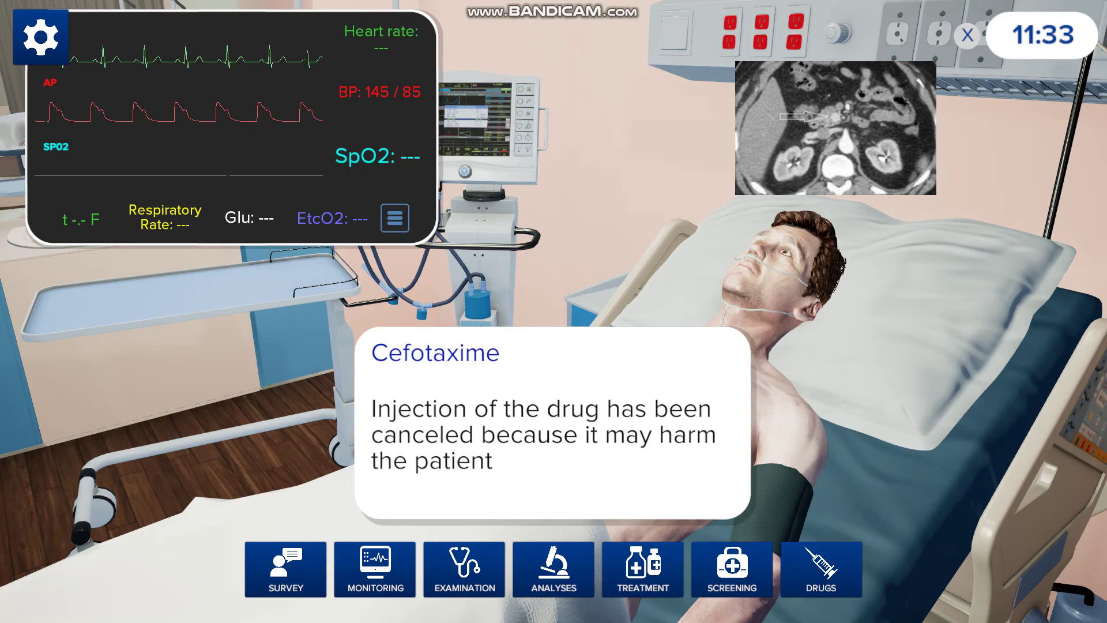
# - End the simulation and choose Hypoglycemia as the final diagnosis
pyautogui.press('Escape')
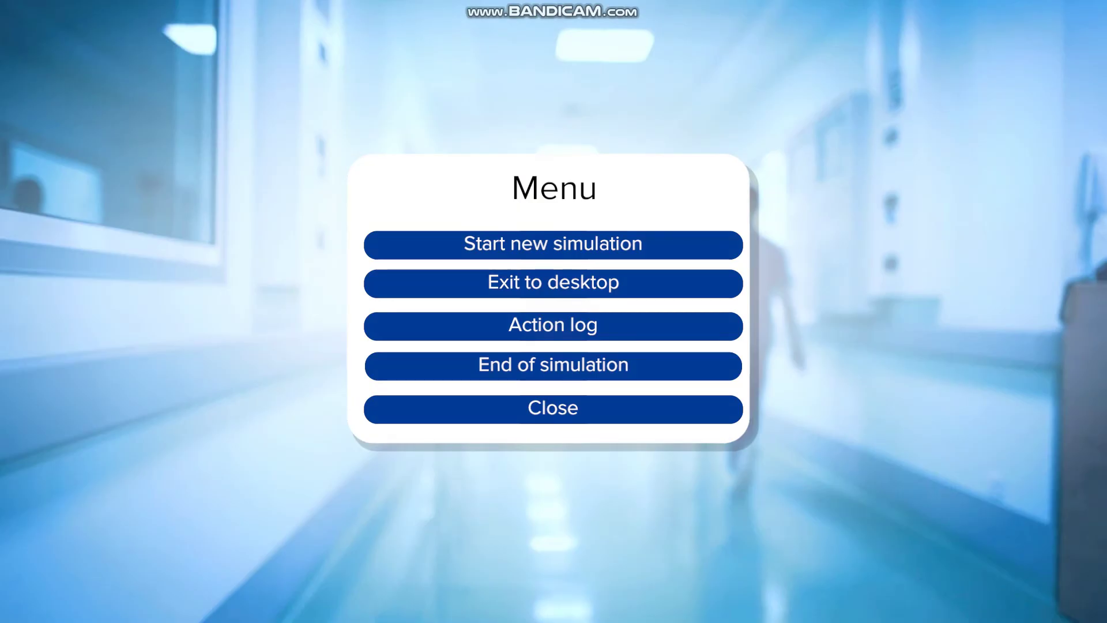
pyautogui.click(554, 365)
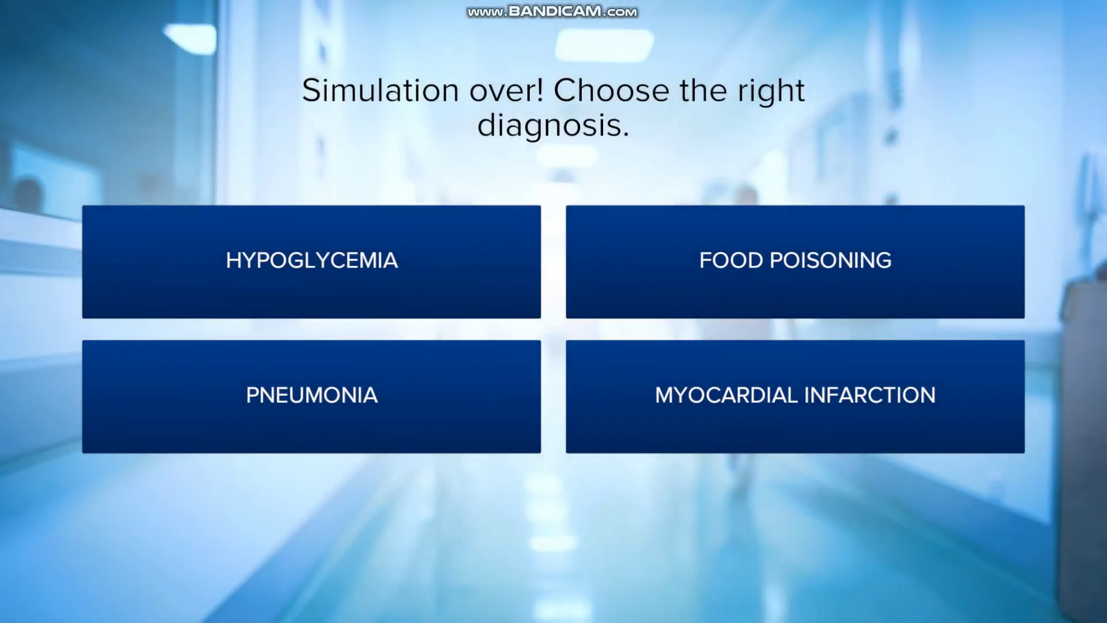
pyautogui.click(312, 262)
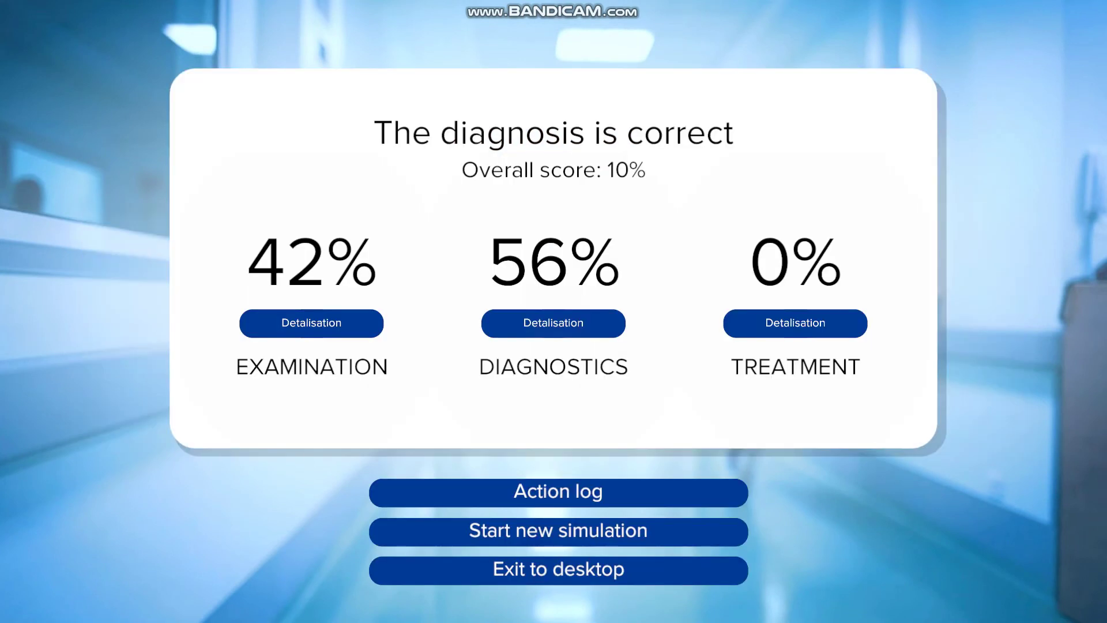